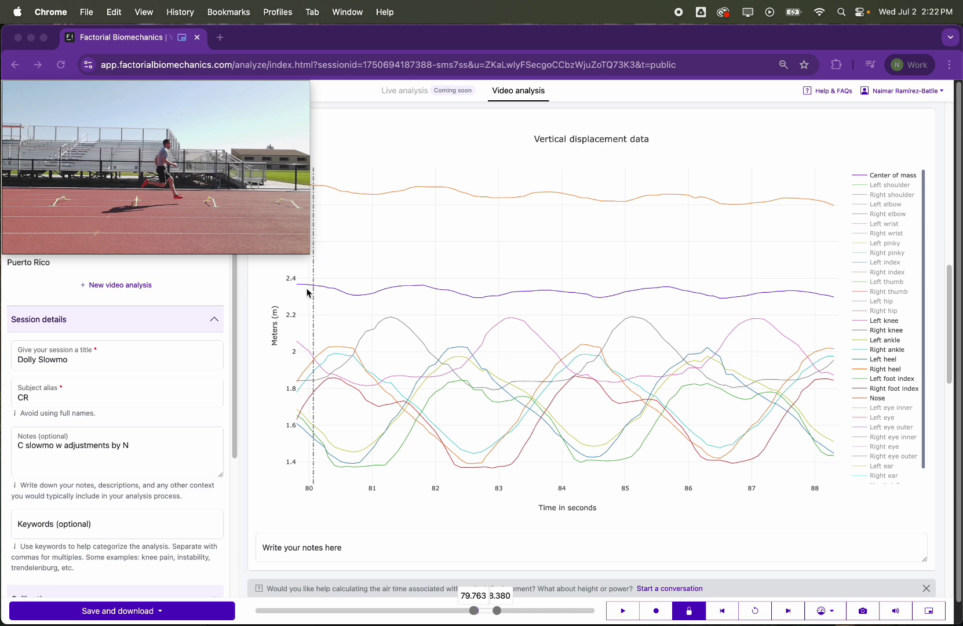
Step: Mark the start and end of the left foot index's flat ground-contact section at 80.4 s and 81.2 s on the vertical displacement chart
left_click(334, 467)
mouse_move(334, 465)
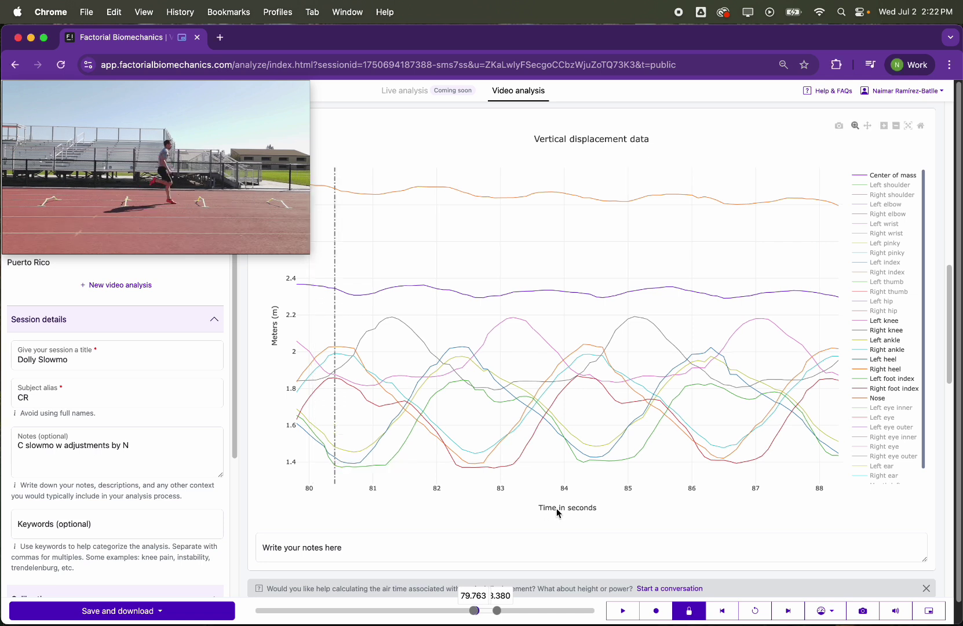
left_click(333, 466)
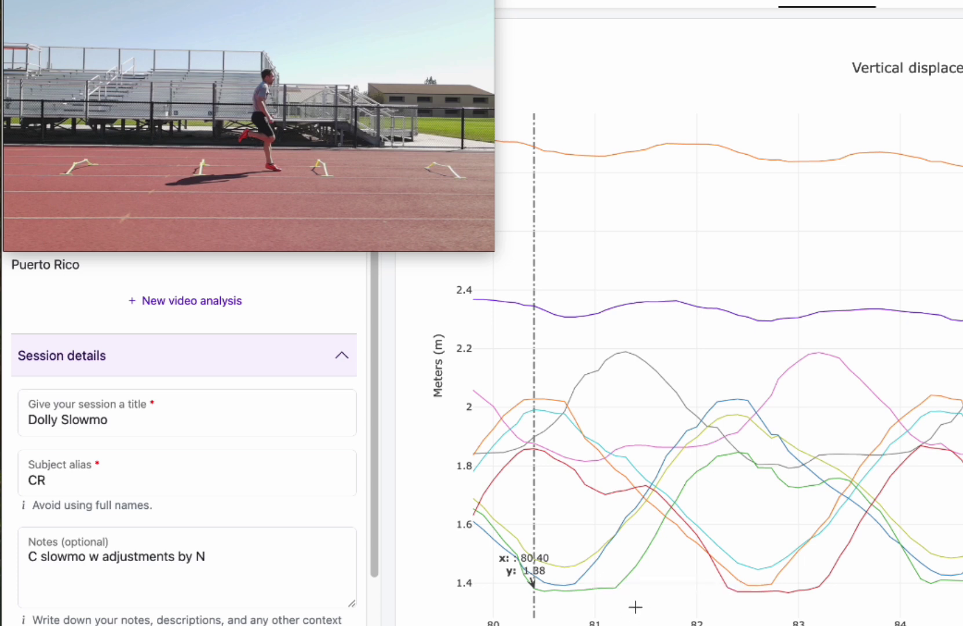
left_click(619, 588)
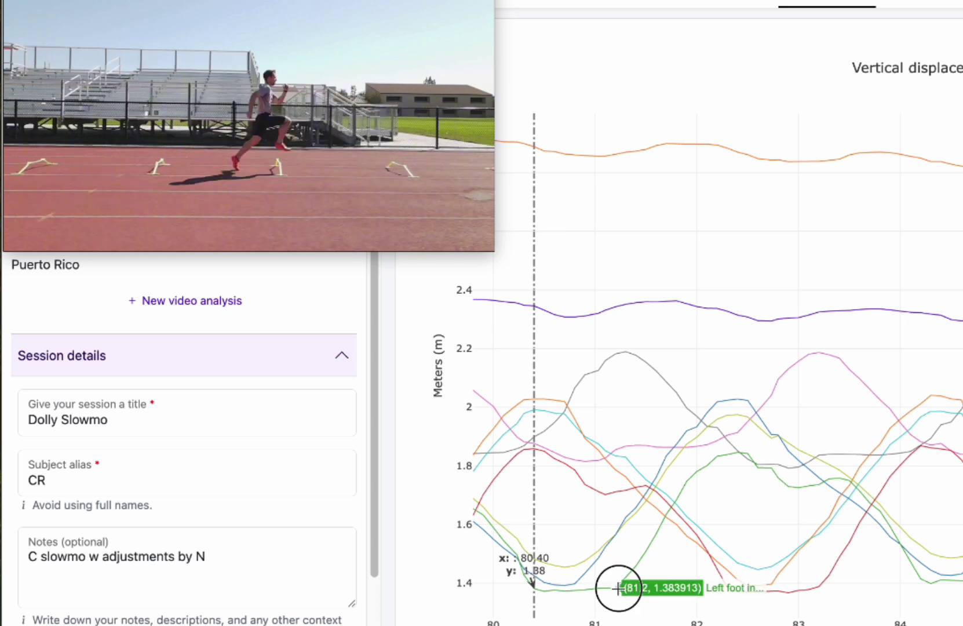
left_click(619, 588)
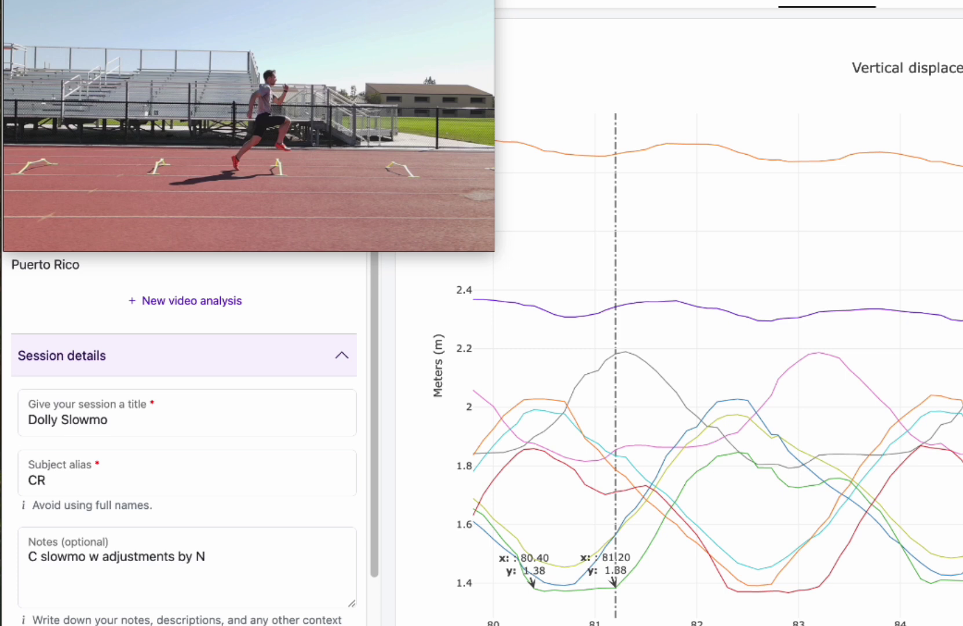
Step: Examine the video frames between the two marked contact points, at about 80.5 s and 80.7 s, against the left heel and center-of-mass curves
left_click(545, 582)
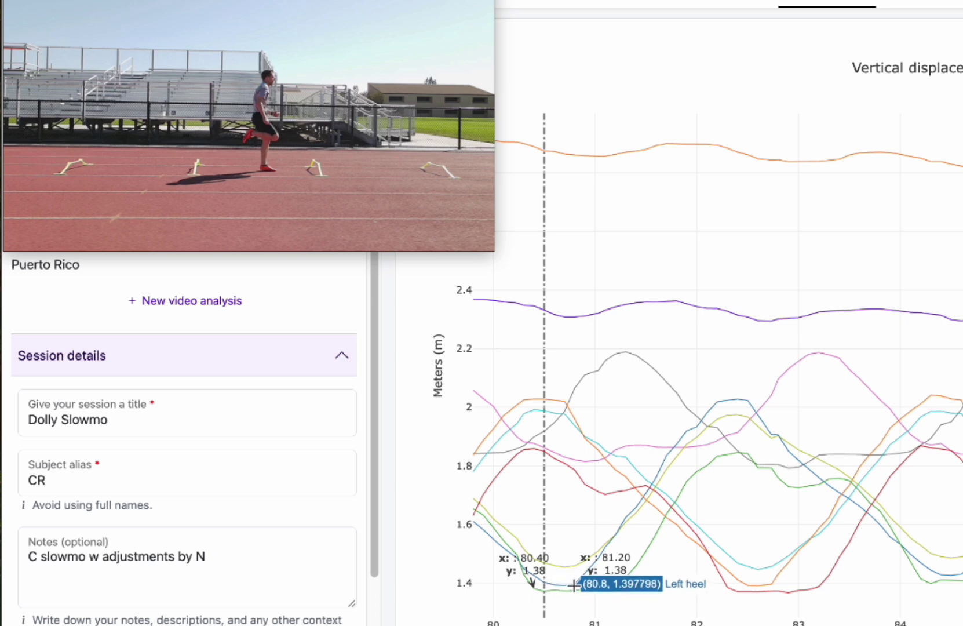
left_click(574, 586)
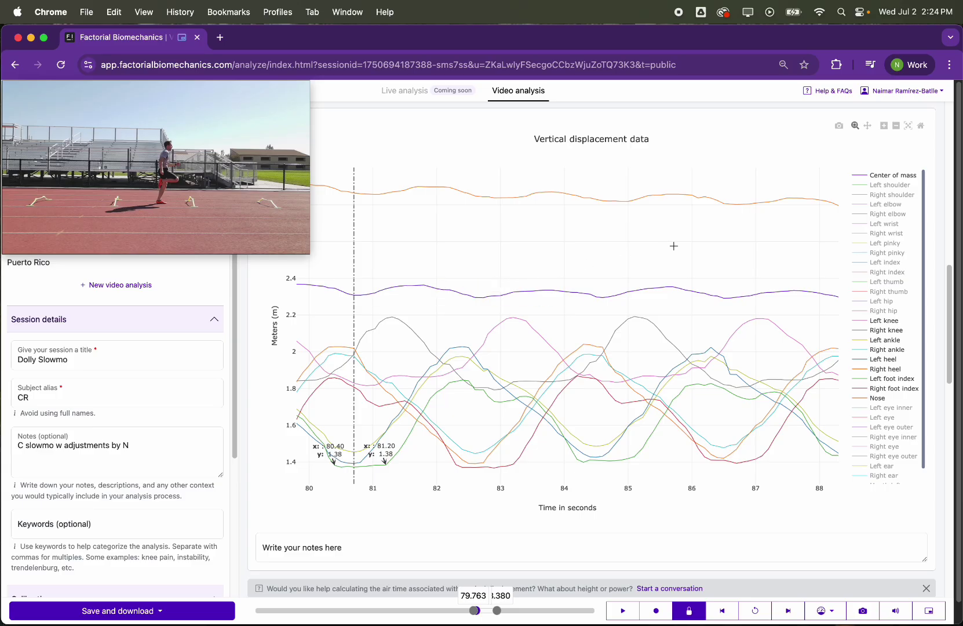
mouse_move(300, 58)
mouse_move(759, 202)
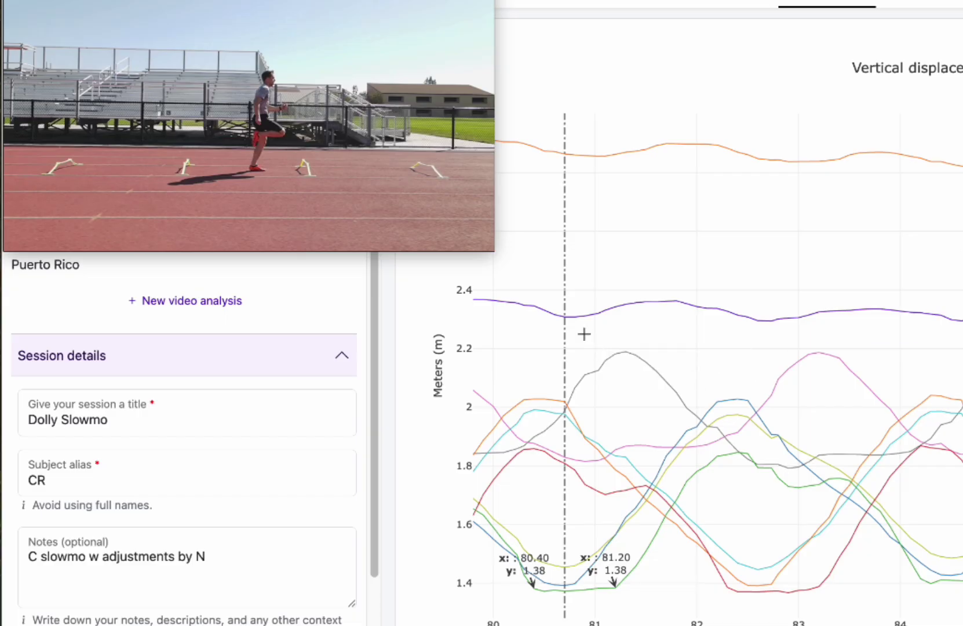
mouse_move(358, 295)
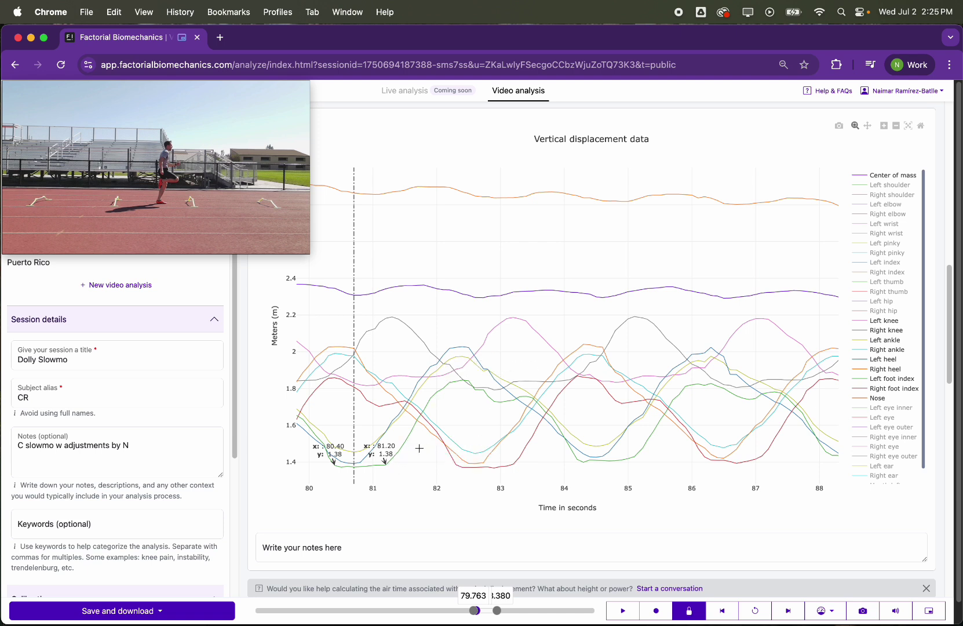
Step: Examine the flight frames near 81.7 s and 83.7 s and the foot landings near 82.3 s and 84.2 s from the vertical displacement chart
left_click(418, 419)
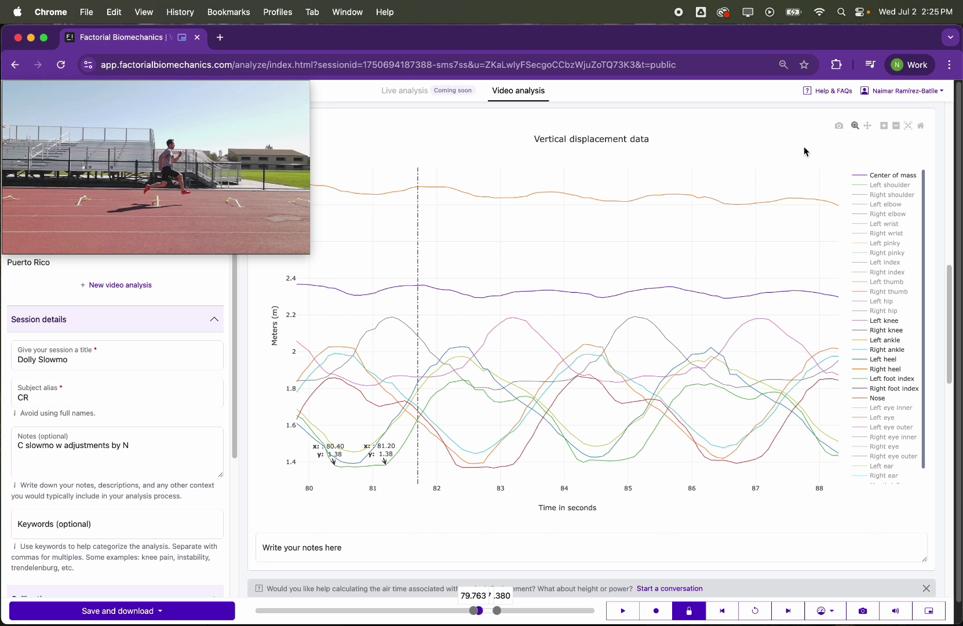
left_click(456, 464)
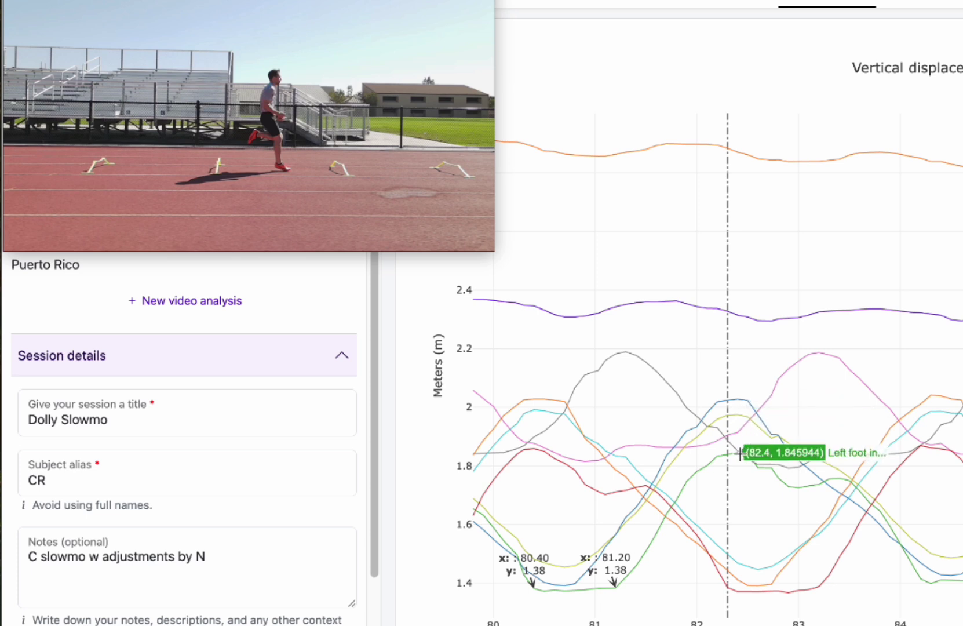
left_click(749, 400)
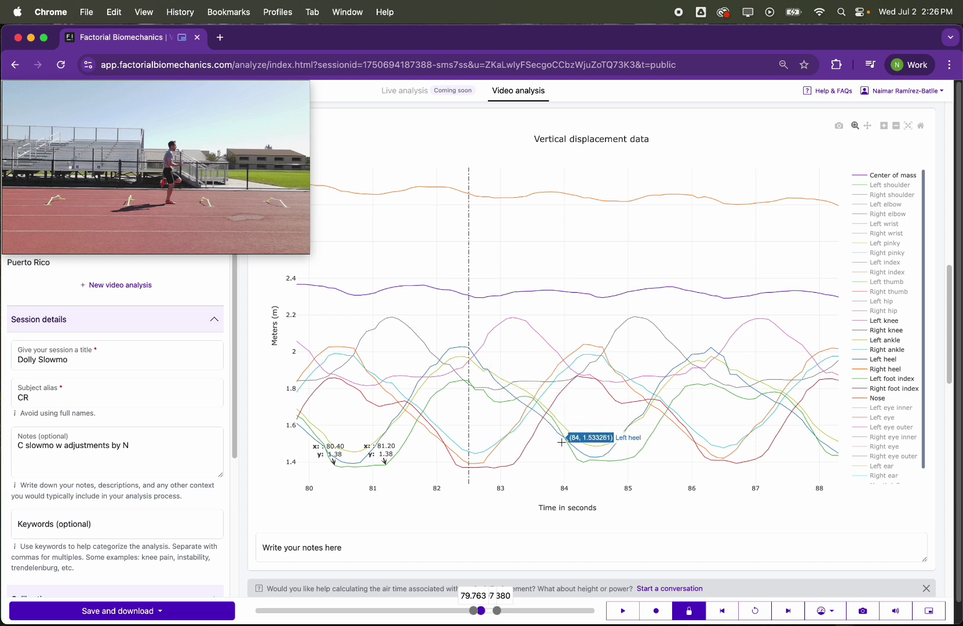
left_click(542, 418)
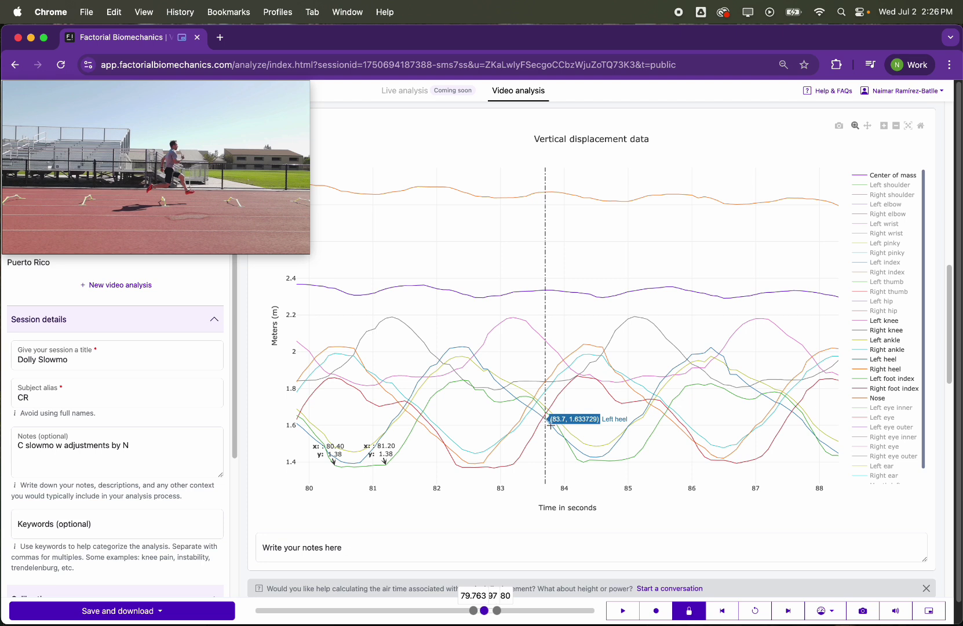
left_click(577, 462)
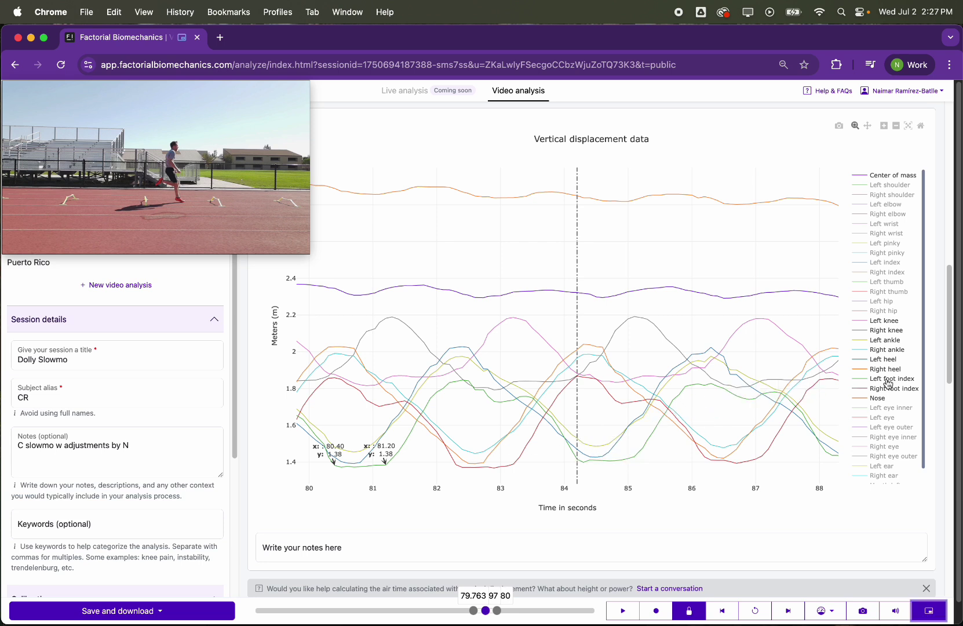
Step: Hide the Nose trace on the vertical displacement chart and view the center-of-mass low points at 84.6 s and 86.5 s
left_click(871, 398)
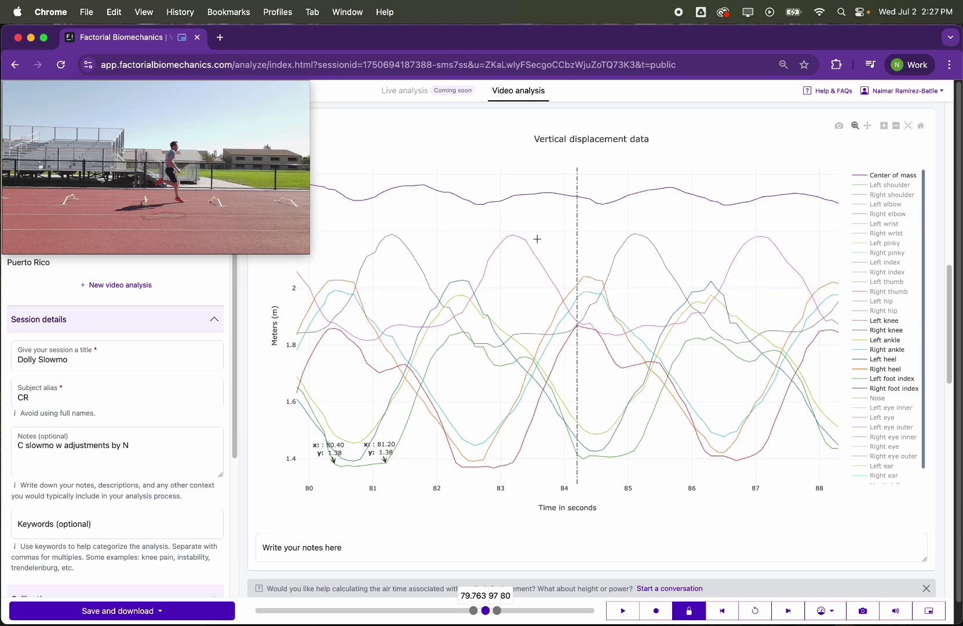
left_click(603, 204)
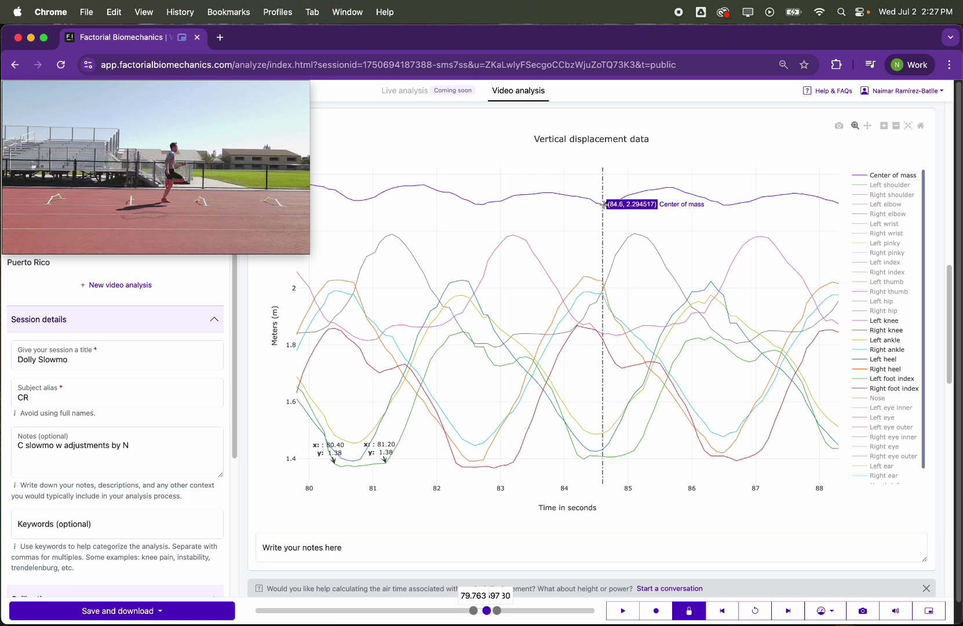
left_click(726, 205)
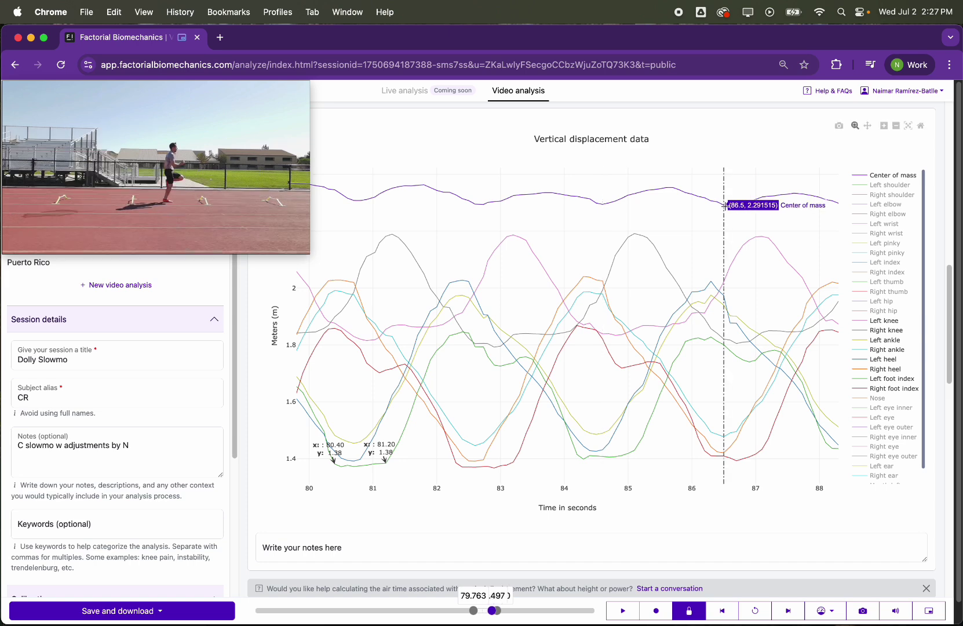
Step: Compare the runner's posture across all the center-of-mass low points on the vertical displacement chart, from about 80.7 s to 86.5 s
left_click(357, 202)
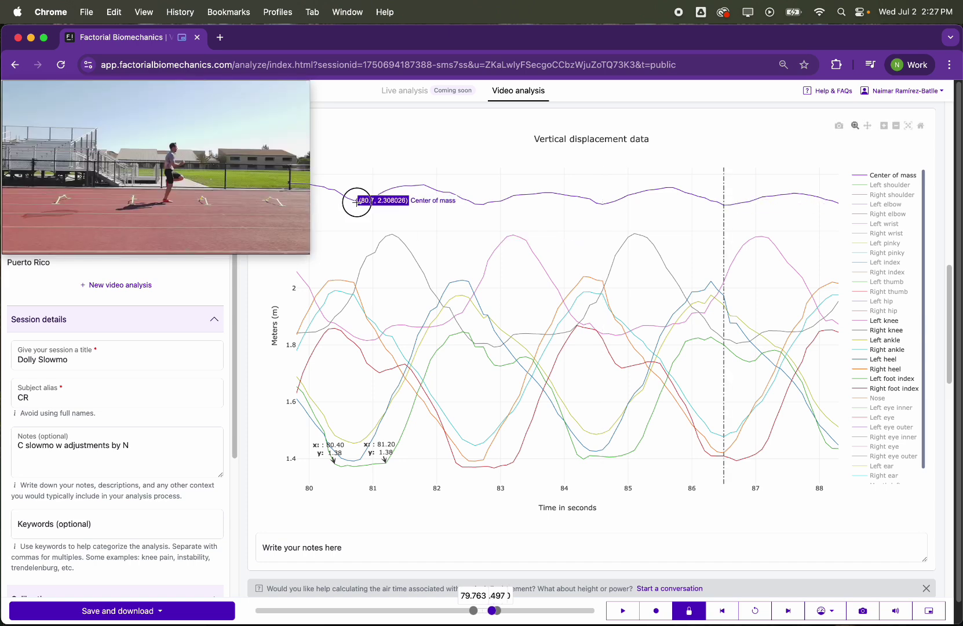
left_click(481, 205)
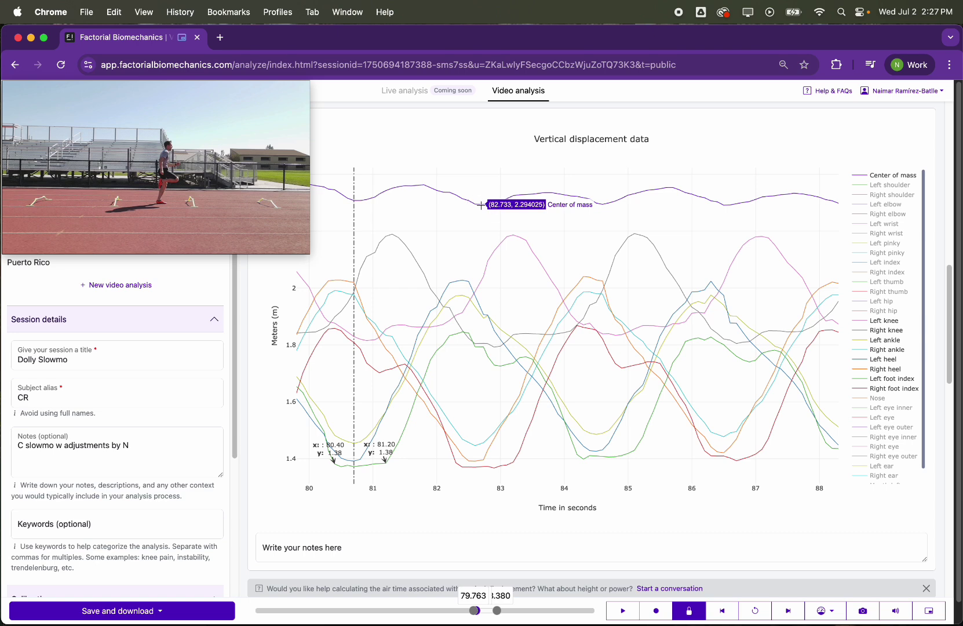
left_click(725, 204)
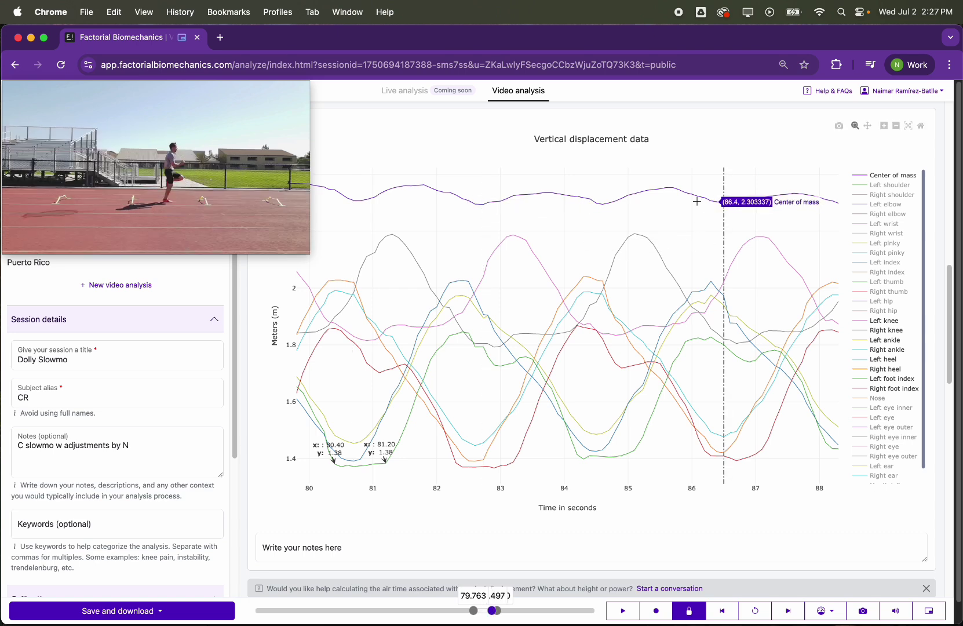
left_click(603, 204)
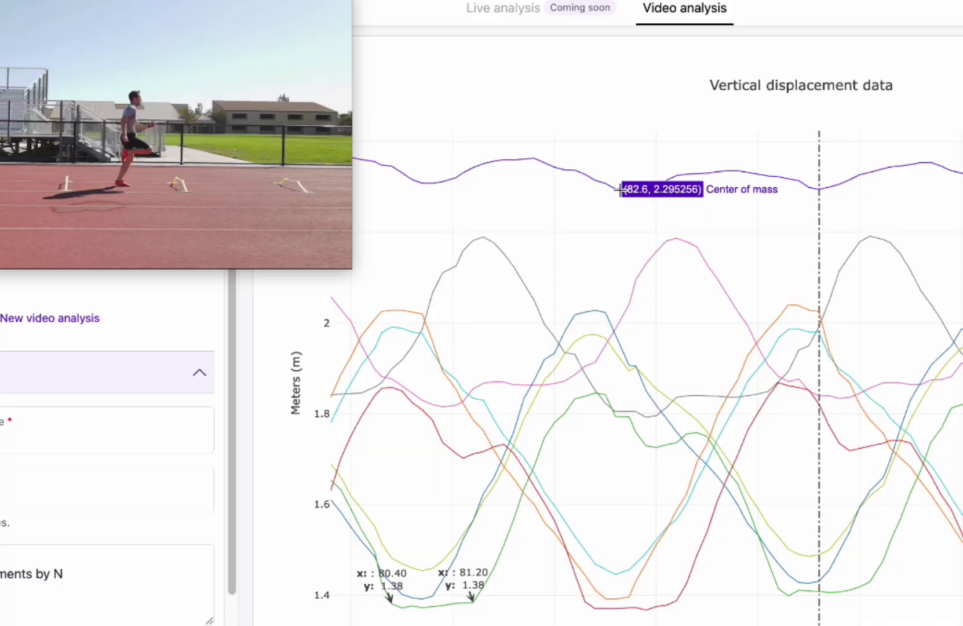
left_click(619, 189)
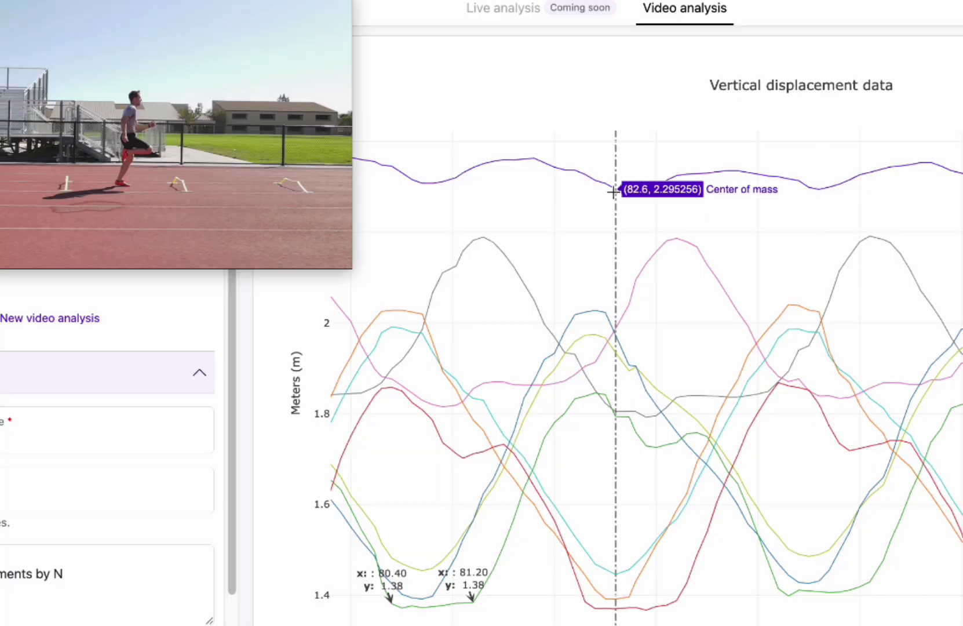
left_click(428, 185)
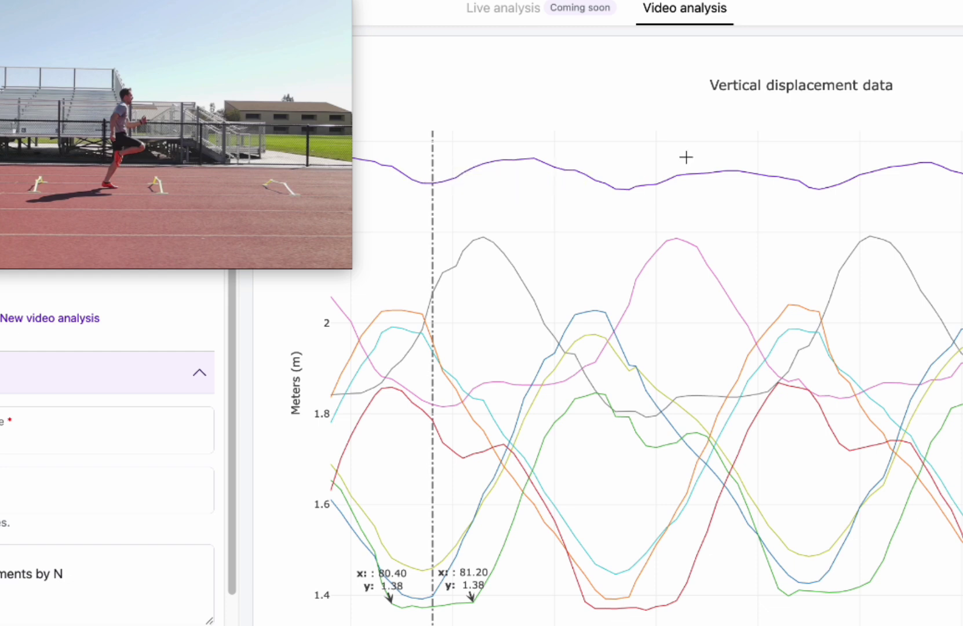
left_click(627, 189)
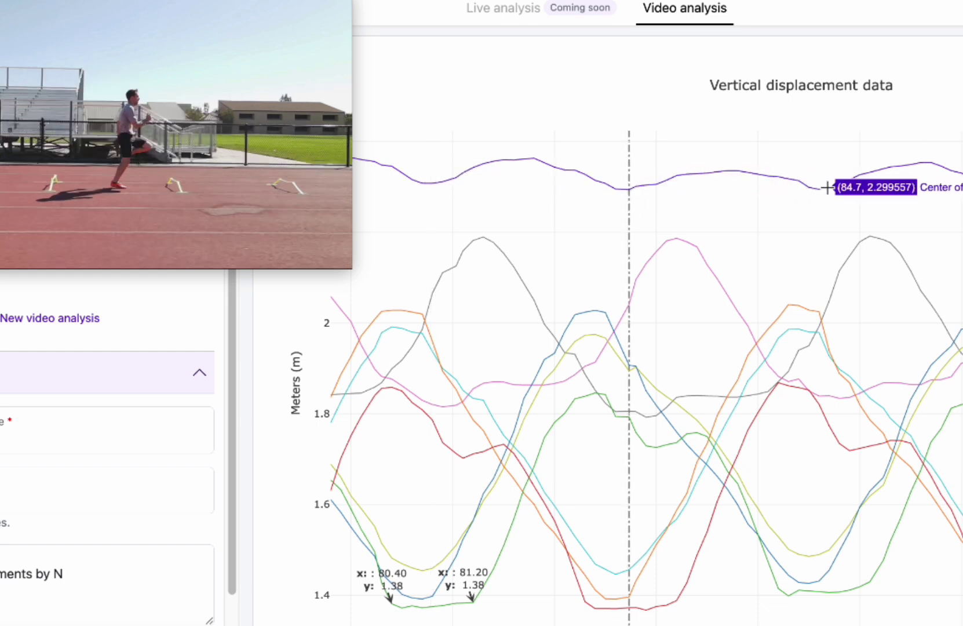
left_click(826, 187)
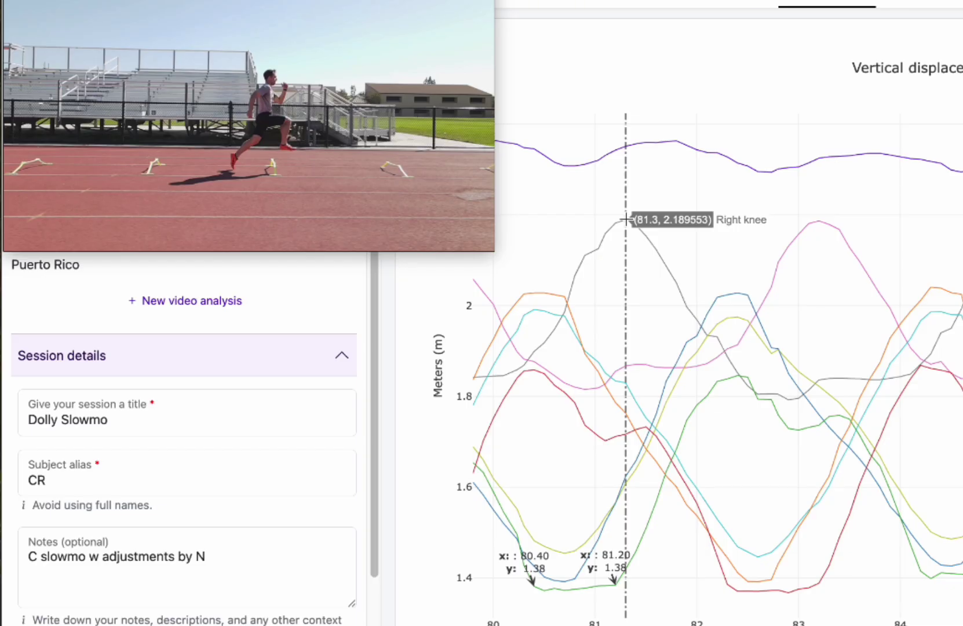
Step: Examine the video frames at the alternating right and left knee height peaks near 81.3, 83.2, 85.1 and 87.1 s
left_click(627, 220)
left_click(823, 220)
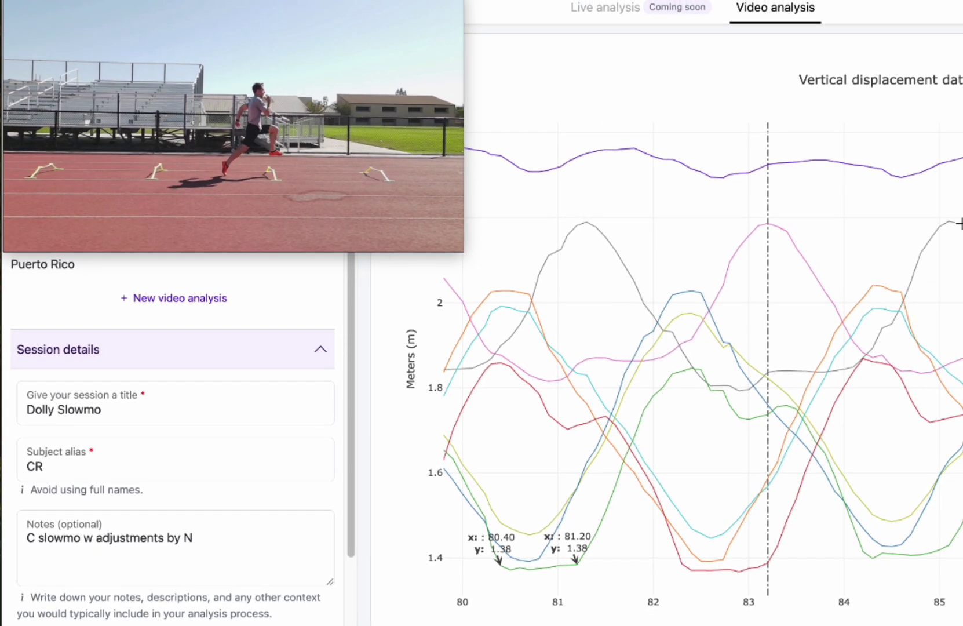
left_click(953, 221)
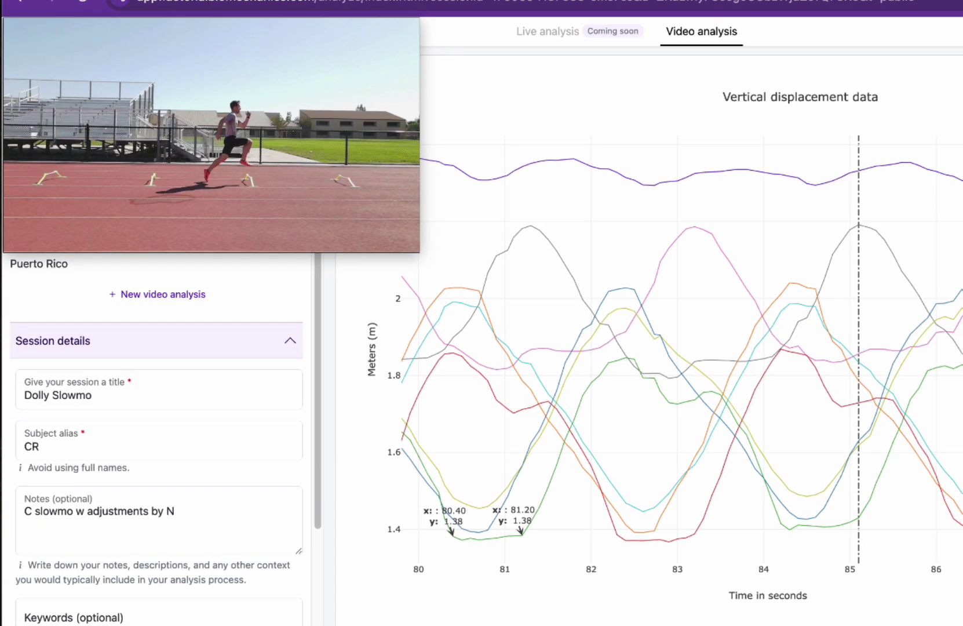
left_click(922, 232)
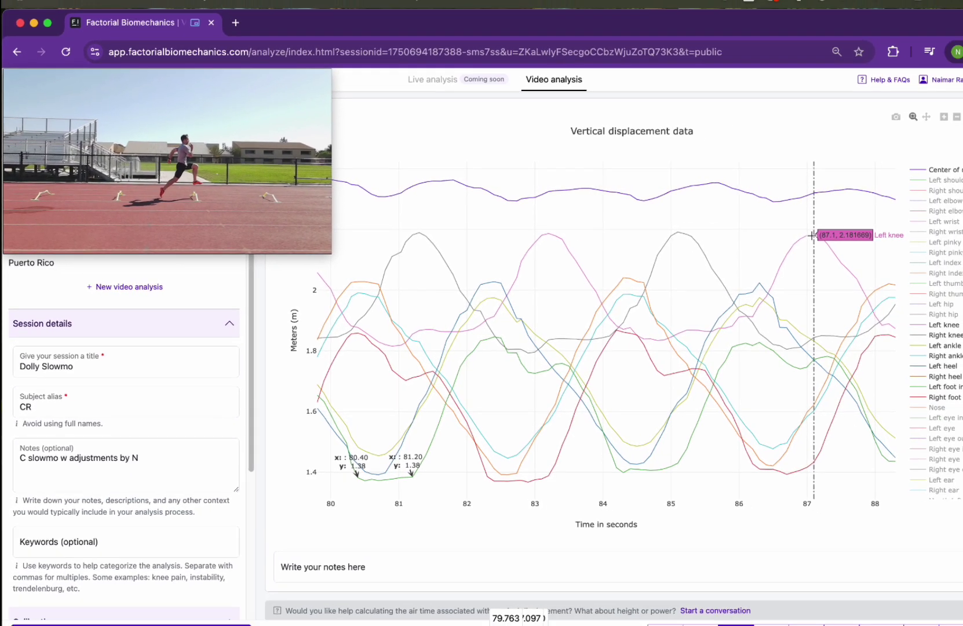
Step: Examine the frames at the lowest right and left knee angles on the Angular data chart, from about 80.7 s to 86.4 s
scroll(453, 281, "down", 10)
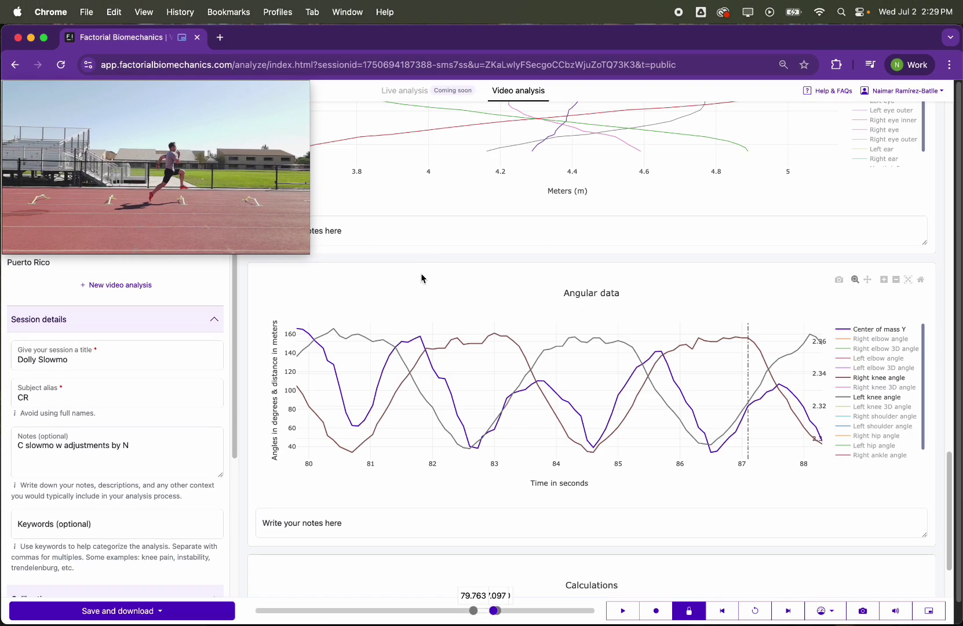
left_click(352, 453)
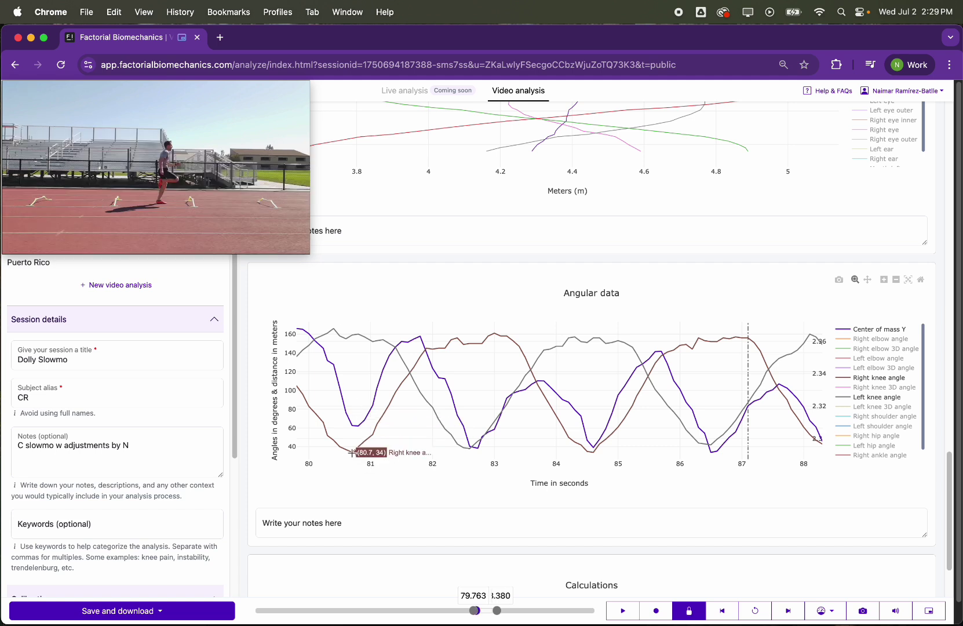
left_click(470, 449)
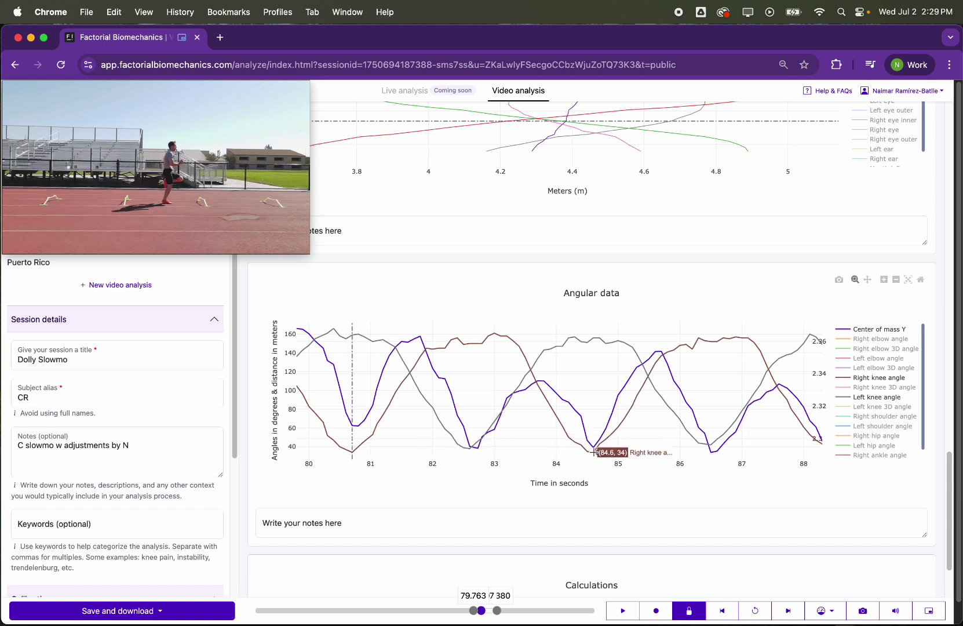
left_click(705, 444)
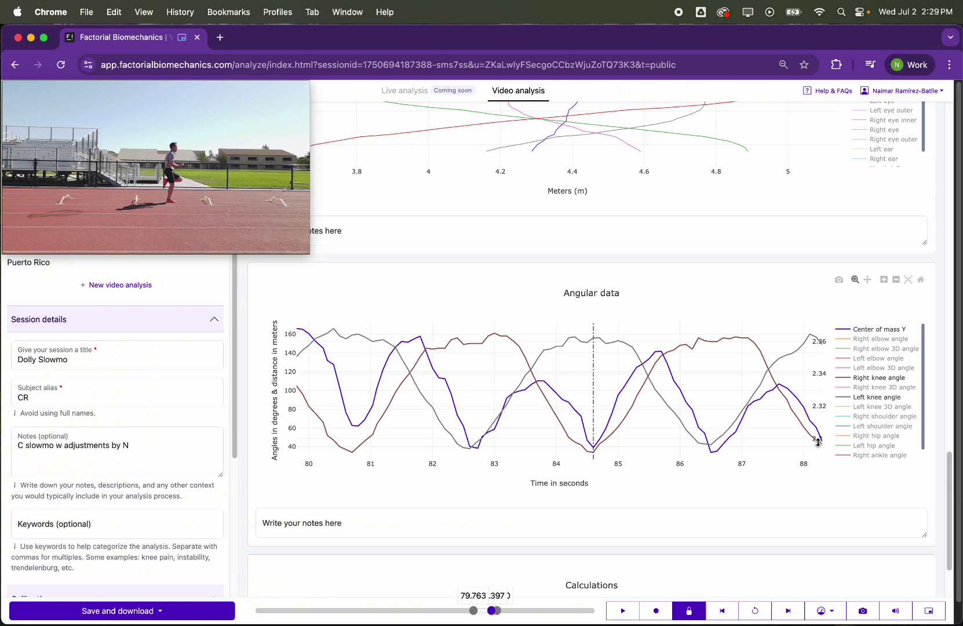
Step: Examine the frames at the highest right and left knee angles on the Angular data chart, from 80.4 s to about 87.1 s
left_click(335, 329)
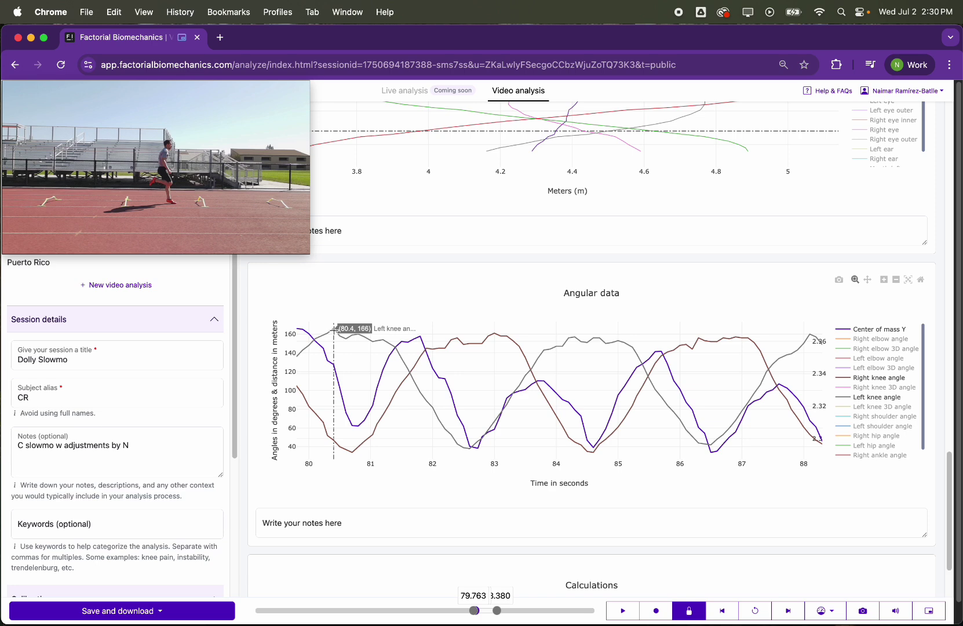
left_click(494, 333)
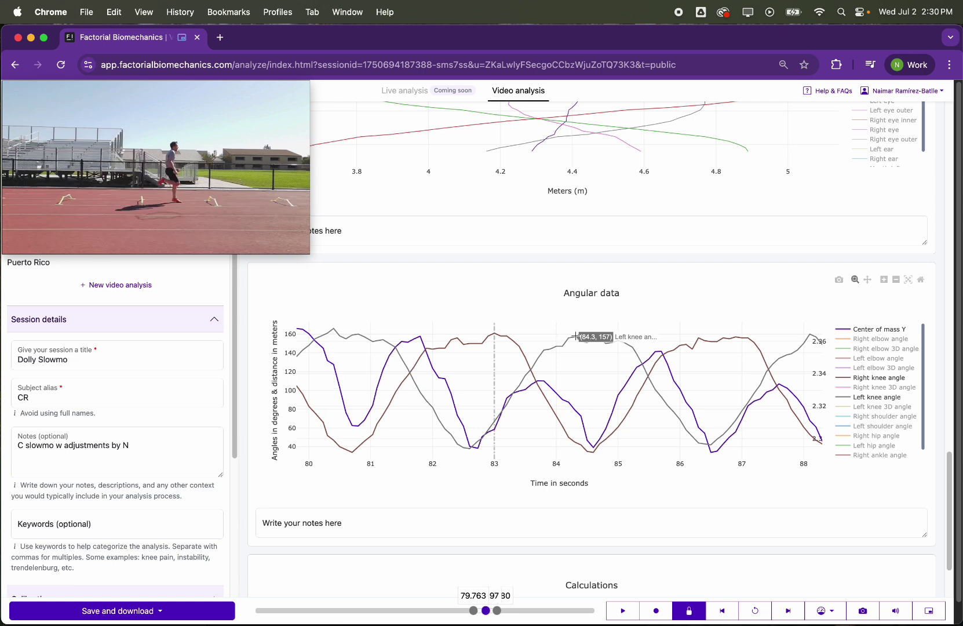
left_click(579, 336)
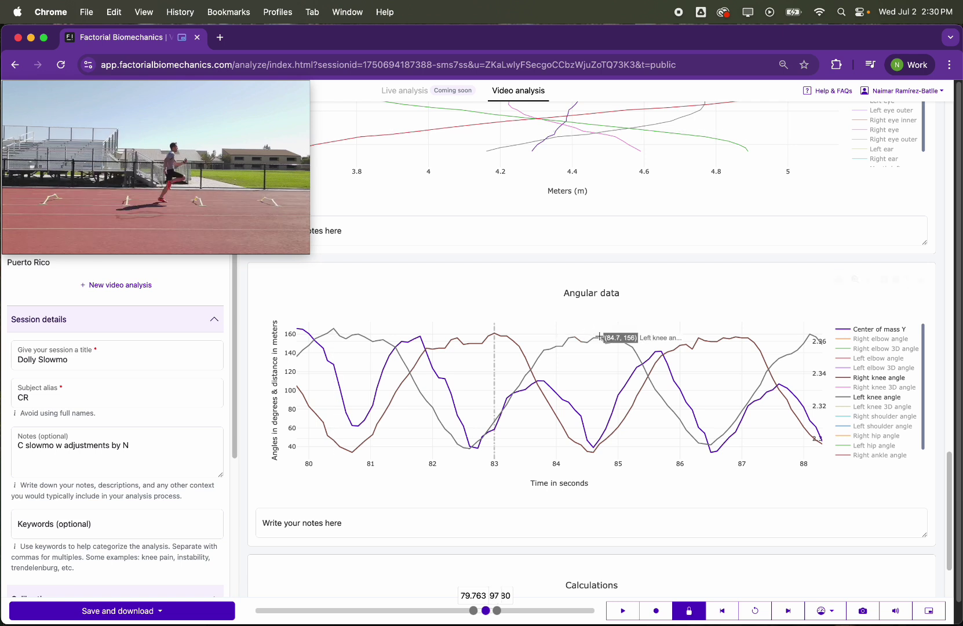
left_click(703, 337)
left_click(739, 336)
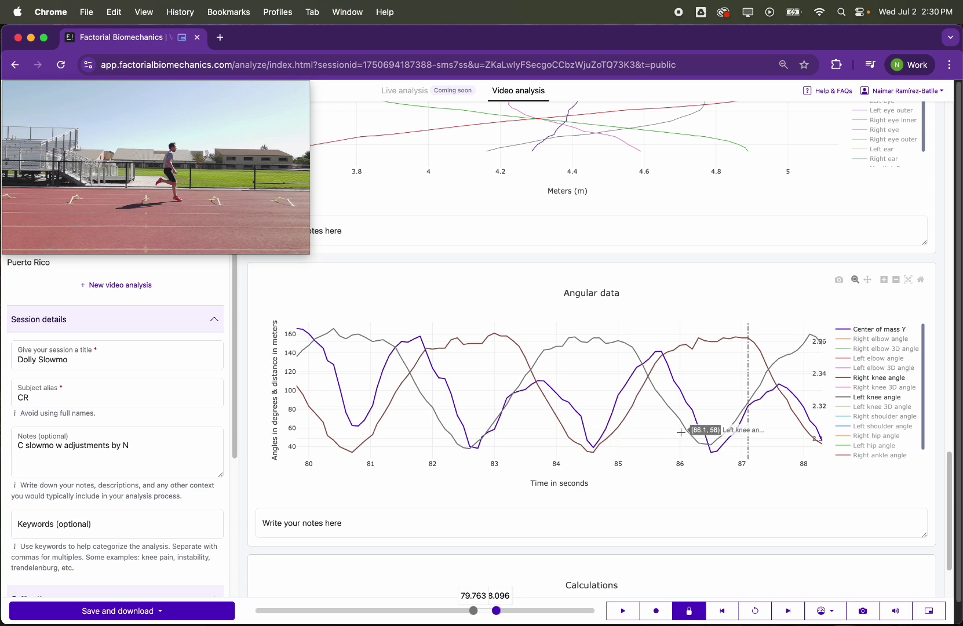
left_click(677, 13)
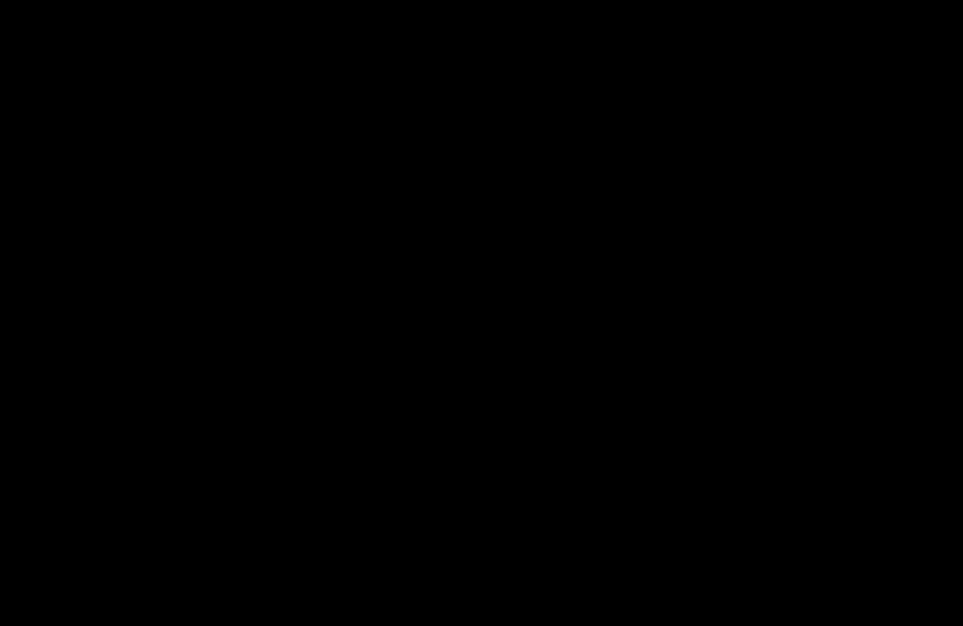